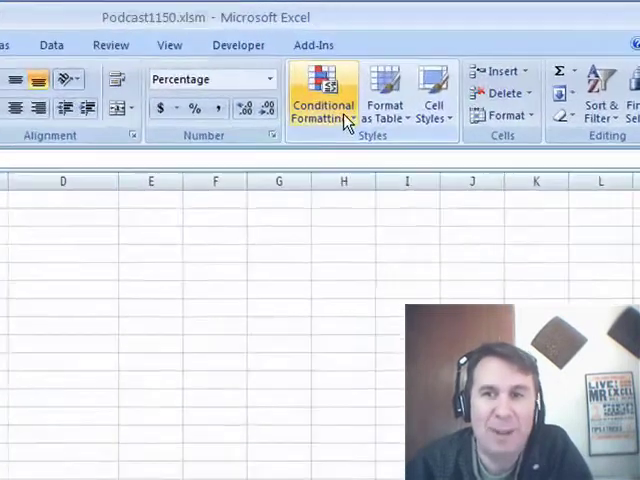
Apply green data bars to the percentages in B3:B28 via Conditional Formatting
{"action": "left_click", "coordinate": [346, 120]}
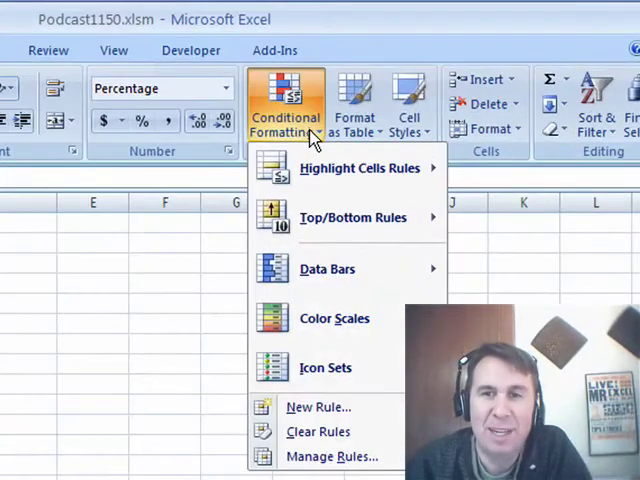
{"action": "mouse_move", "coordinate": [327, 269]}
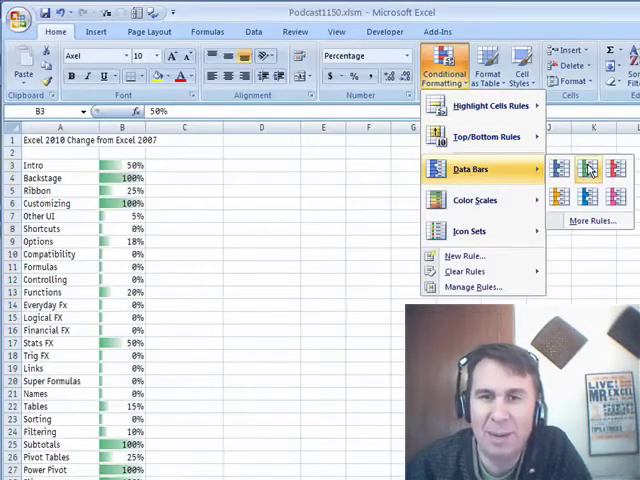
{"action": "left_click", "coordinate": [590, 170]}
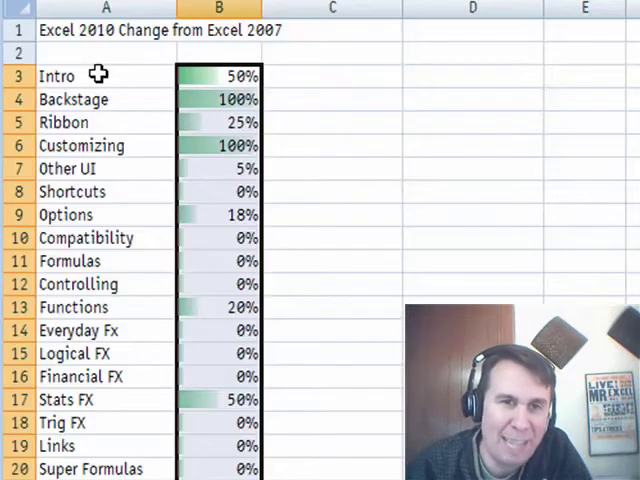
Autofit column A to its longest entry and switch to the Sheet1 (3) sheet
{"action": "left_click_drag", "start_coordinate": [167, 8], "coordinate": [96, 8]}
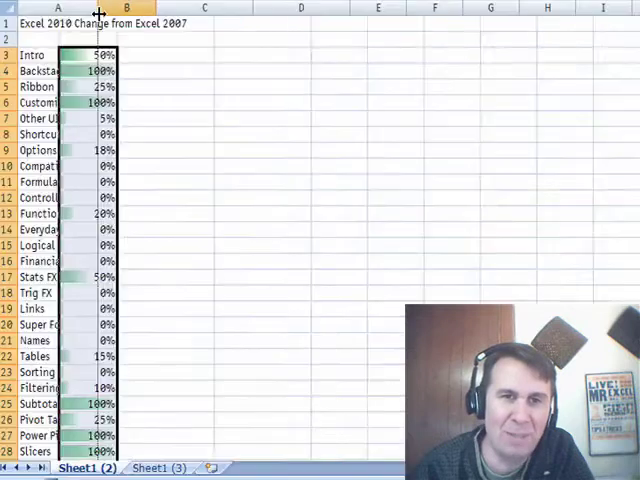
{"action": "double_click", "coordinate": [98, 12]}
{"action": "left_click", "coordinate": [150, 468]}
Give cell B3 a custom quoted-text number format so it displays the word Intro
{"action": "left_click", "coordinate": [155, 57]}
{"action": "key", "text": "ctrl+1"}
{"action": "left_click", "coordinate": [40, 241]}
{"action": "left_click_drag", "start_coordinate": [195, 153], "coordinate": [147, 153]}
{"action": "type", "text": "\"Intro\""}
{"action": "left_click", "coordinate": [344, 459]}
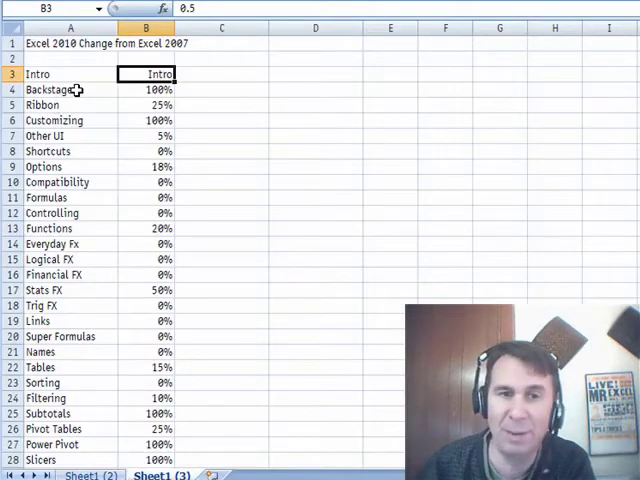
Select the Backstage entry in A4 before writing the Cool macro
{"action": "left_click", "coordinate": [76, 90]}
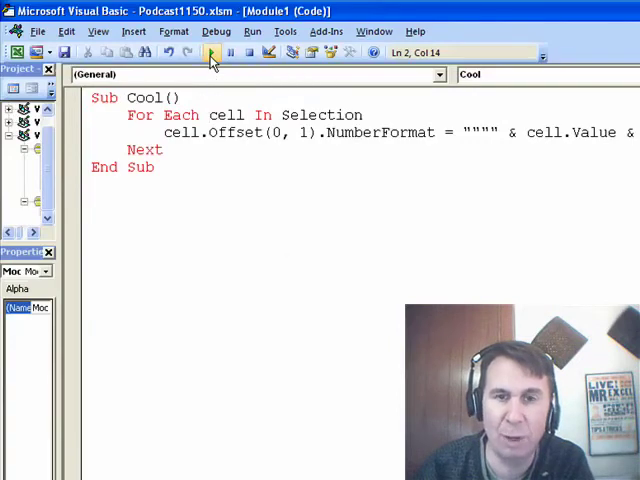
Return to the workbook, widen column B and left-align its topic words
{"action": "key", "text": "alt+Tab"}
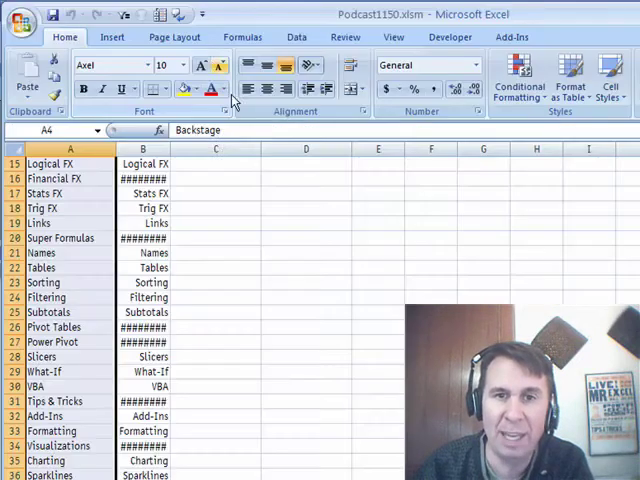
{"action": "left_click_drag", "start_coordinate": [168, 149], "coordinate": [198, 149]}
{"action": "left_click", "coordinate": [173, 150]}
{"action": "left_click", "coordinate": [248, 89]}
{"action": "scroll", "coordinate": [53, 54], "scroll_direction": "up", "scroll_amount": 3}
{"action": "scroll", "coordinate": [53, 54], "scroll_direction": "up", "scroll_amount": 3}
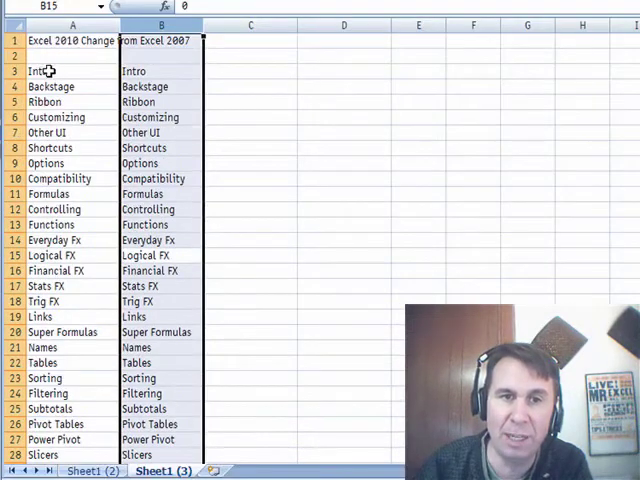
Clear the original topic names in A3:A42
{"action": "left_click", "coordinate": [42, 71]}
{"action": "key", "text": "ctrl+shift+Down"}
{"action": "key", "text": "Delete"}
Cut the formatted word list from column B and paste it into column A at A3
{"action": "key", "text": "Right"}
{"action": "key", "text": "shift+Down"}
{"action": "key", "text": "shift+Down"}
{"action": "key", "text": "ctrl+shift+Down"}
{"action": "scroll", "coordinate": [47, 72], "scroll_direction": "up", "scroll_amount": 5}
{"action": "key", "text": "ctrl+x"}
{"action": "key", "text": "Left"}
{"action": "key", "text": "Return"}
{"action": "key", "text": "Down"}
{"action": "key", "text": "Down"}
{"action": "key", "text": "Down"}
{"action": "key", "text": "Down"}
{"action": "key", "text": "Down"}
{"action": "key", "text": "Down"}
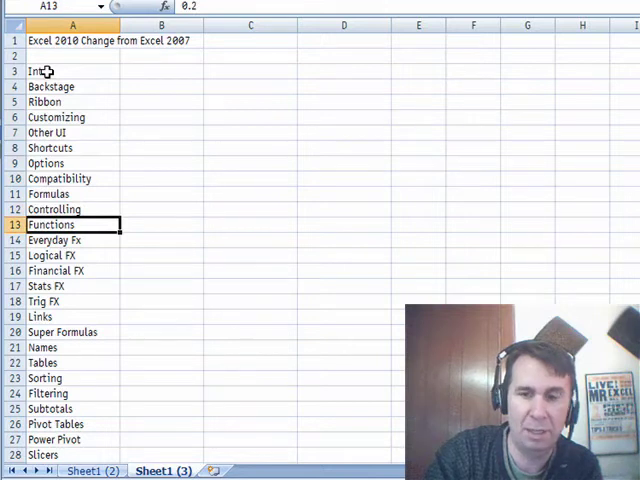
Cut the topics from row 13 down in column A and paste them starting at B3
{"action": "key", "text": "ctrl+shift+Down"}
{"action": "key", "text": "ctrl+x"}
{"action": "key", "text": "Up"}
{"action": "key", "text": "Up"}
{"action": "key", "text": "Up"}
{"action": "key", "text": "ctrl+Up"}
{"action": "key", "text": "Right"}
{"action": "key", "text": "Down"}
{"action": "key", "text": "Down"}
{"action": "key", "text": "Return"}
Cut column B's topics below row 12 and paste them starting at C3
{"action": "key", "text": "Down"}
{"action": "key", "text": "Down"}
{"action": "key", "text": "Down"}
{"action": "key", "text": "Down"}
{"action": "key", "text": "Down"}
{"action": "key", "text": "Down"}
{"action": "key", "text": "Down"}
{"action": "key", "text": "ctrl+shift+Down"}
{"action": "key", "text": "ctrl+x"}
{"action": "key", "text": "Up"}
{"action": "key", "text": "Up"}
{"action": "key", "text": "Up"}
{"action": "key", "text": "Up"}
{"action": "key", "text": "Up"}
{"action": "key", "text": "Up"}
{"action": "key", "text": "Up"}
{"action": "key", "text": "Down"}
{"action": "key", "text": "Right"}
{"action": "key", "text": "Return"}
{"action": "key", "text": "Down"}
{"action": "key", "text": "Down"}
{"action": "key", "text": "Down"}
{"action": "key", "text": "Down"}
{"action": "key", "text": "Down"}
{"action": "key", "text": "Down"}
{"action": "key", "text": "Down"}
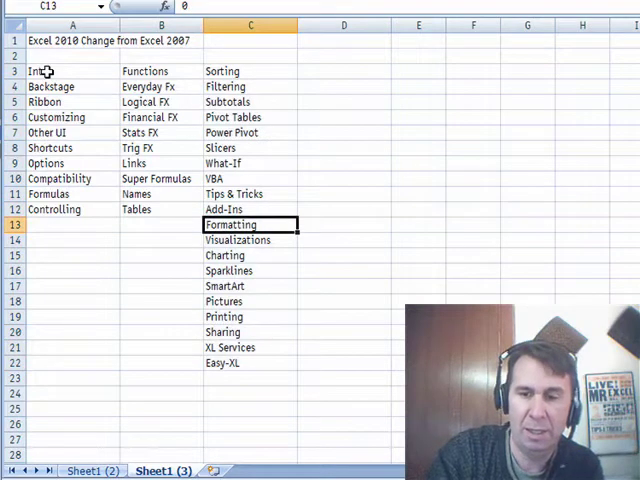
Cut the last ten topics from column C and paste them at D3
{"action": "key", "text": "ctrl+shift+Down"}
{"action": "key", "text": "ctrl+x"}
{"action": "key", "text": "Up"}
{"action": "key", "text": "Up"}
{"action": "key", "text": "Up"}
{"action": "key", "text": "Up"}
{"action": "key", "text": "Up"}
{"action": "key", "text": "Up"}
{"action": "key", "text": "Up"}
{"action": "key", "text": "Right"}
{"action": "key", "text": "Up"}
{"action": "key", "text": "Return"}
Select the whole 10-by-4 topic block A3:D12
{"action": "key", "text": "Left"}
{"action": "key", "text": "Left"}
{"action": "key", "text": "Left"}
{"action": "key", "text": "shift+Down"}
{"action": "key", "text": "shift+Down"}
{"action": "key", "text": "shift+Down"}
{"action": "key", "text": "shift+Down"}
{"action": "key", "text": "shift+Down"}
{"action": "key", "text": "shift+Down"}
{"action": "key", "text": "shift+Down"}
{"action": "key", "text": "shift+Down"}
{"action": "key", "text": "shift+Down"}
{"action": "key", "text": "shift+Right"}
{"action": "key", "text": "shift+Right"}
{"action": "key", "text": "shift+Right"}
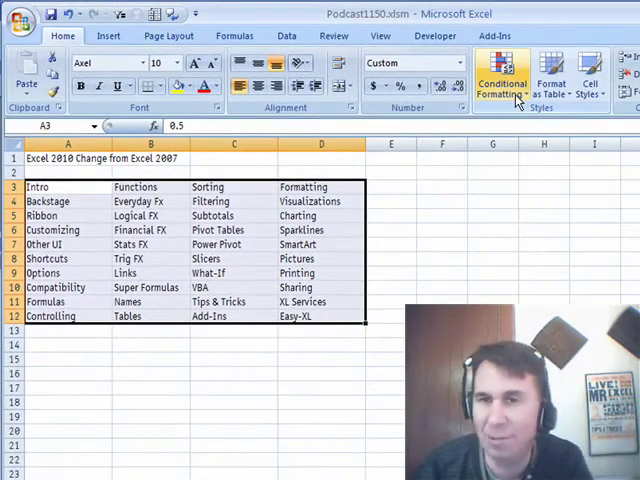
Apply green data bars to A3:D12 and deselect the block to view them
{"action": "left_click", "coordinate": [518, 93]}
{"action": "left_click", "coordinate": [621, 224]}
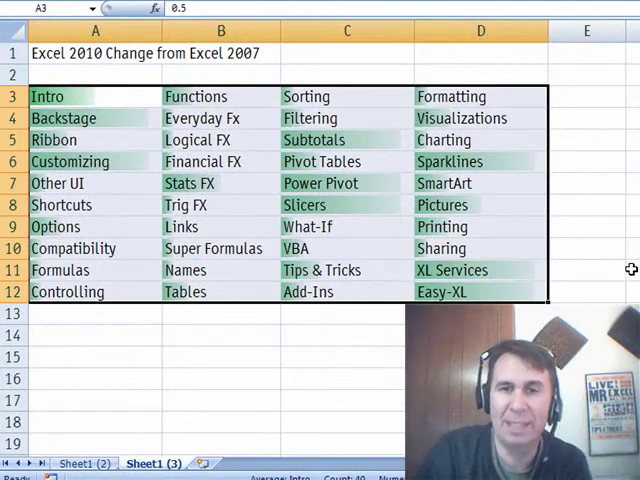
{"action": "left_click", "coordinate": [587, 313]}
Switch back to the Sheet1 (2) sheet with its data-barred percentages
{"action": "left_click", "coordinate": [84, 463]}
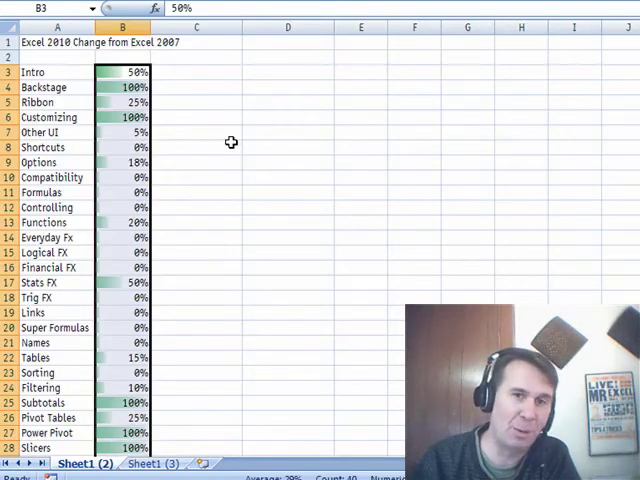